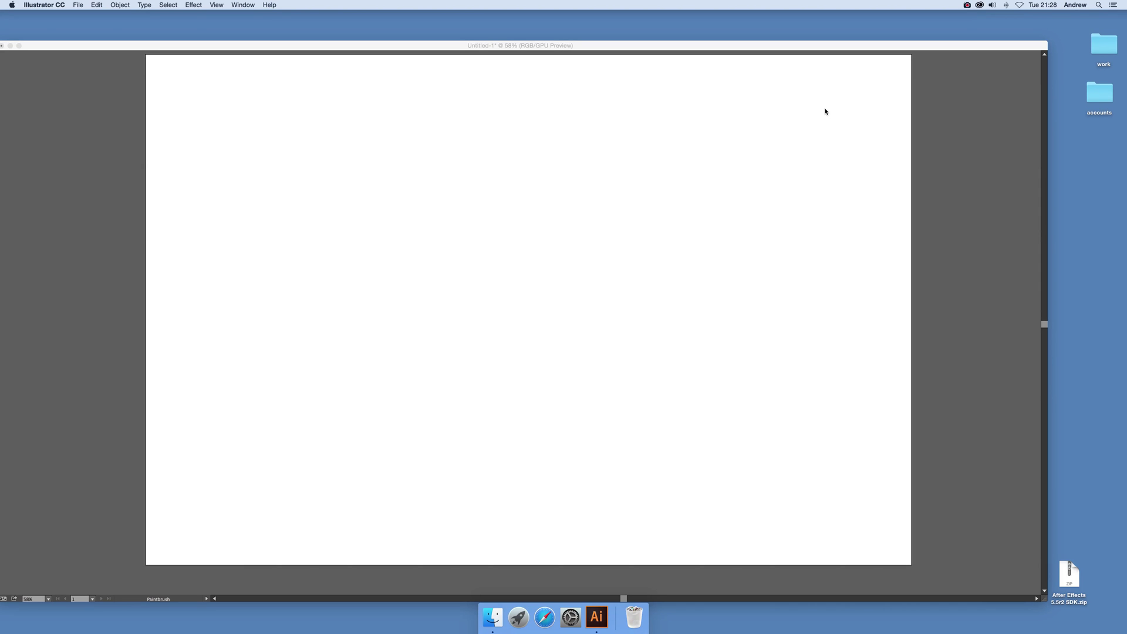
Bring the blank Untitled-1 document to the front with its Tools and Symbols panels showing.
{"action": "left_click", "coordinate": [828, 109]}
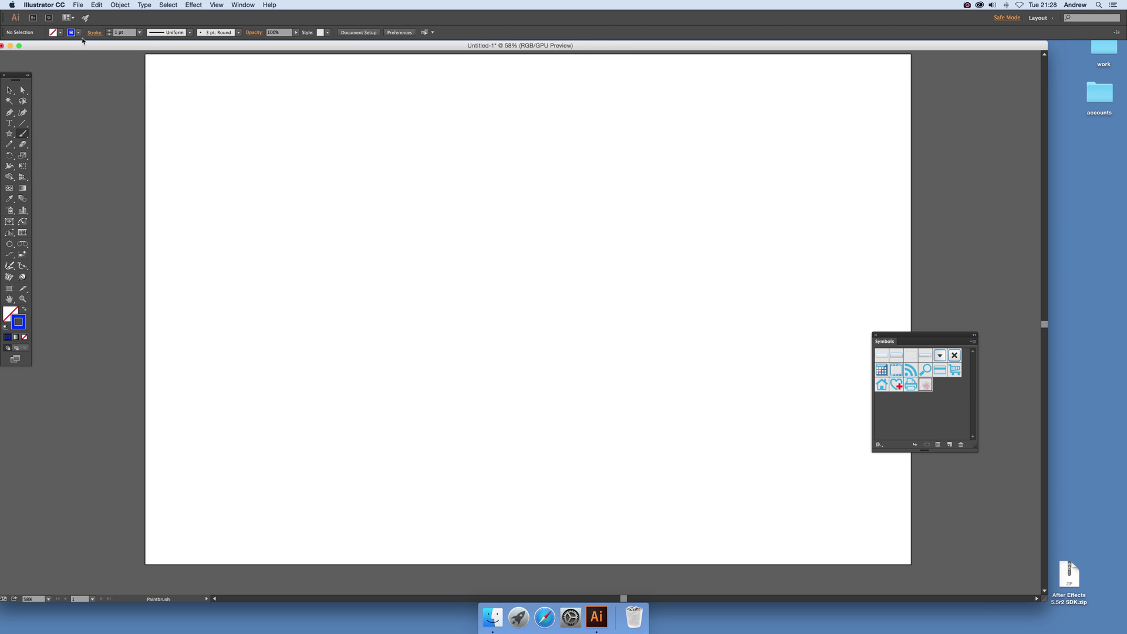
Set stroke opacity to 18% and paint a loose looping blue scribble mid-artboard.
{"action": "left_click", "coordinate": [298, 37]}
{"action": "left_click_drag", "start_coordinate": [298, 41], "coordinate": [265, 44]}
{"action": "left_click", "coordinate": [296, 24]}
{"action": "mouse_move", "coordinate": [489, 278]}
{"action": "left_mouse_down"}
{"action": "mouse_move", "coordinate": [460, 361]}
{"action": "mouse_move", "coordinate": [515, 339]}
{"action": "mouse_move", "coordinate": [497, 347]}
{"action": "mouse_move", "coordinate": [438, 267]}
{"action": "mouse_move", "coordinate": [441, 353]}
{"action": "mouse_move", "coordinate": [432, 346]}
{"action": "mouse_move", "coordinate": [386, 368]}
{"action": "mouse_move", "coordinate": [432, 241]}
{"action": "left_mouse_up"}
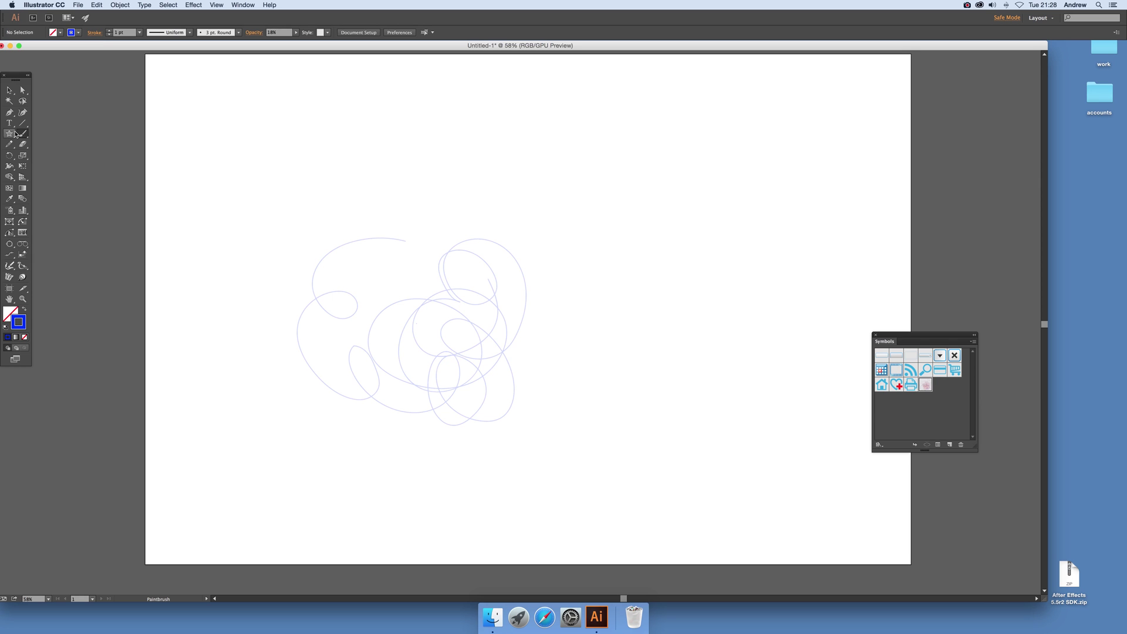
Switch the stroke to red and paint red loops over the blue scribble.
{"action": "left_click", "coordinate": [78, 33]}
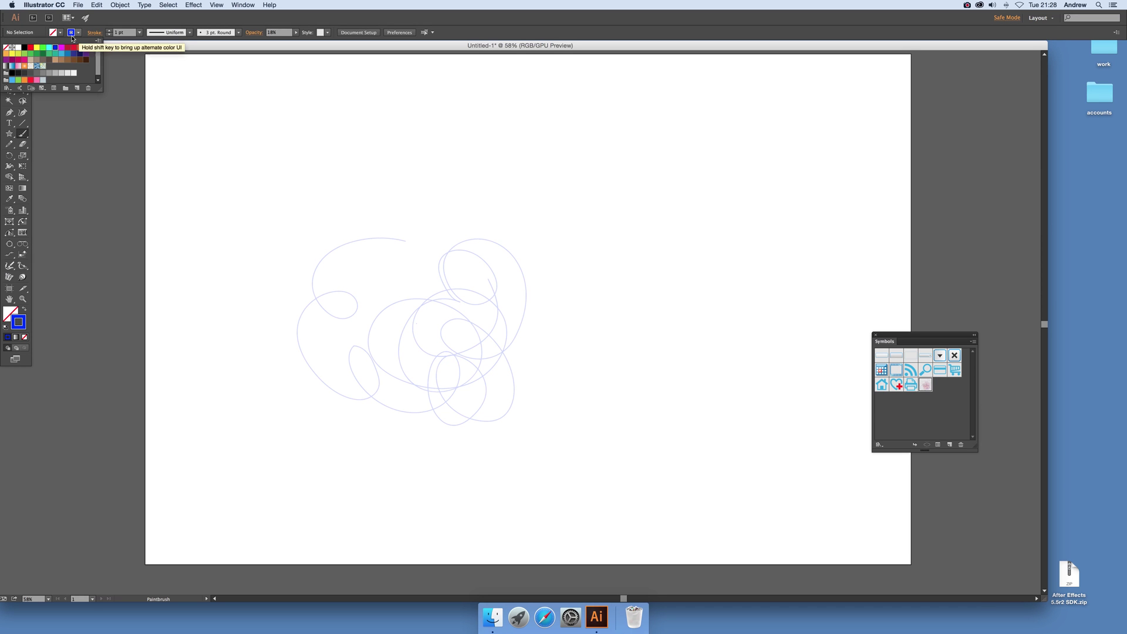
{"action": "left_click", "coordinate": [68, 49]}
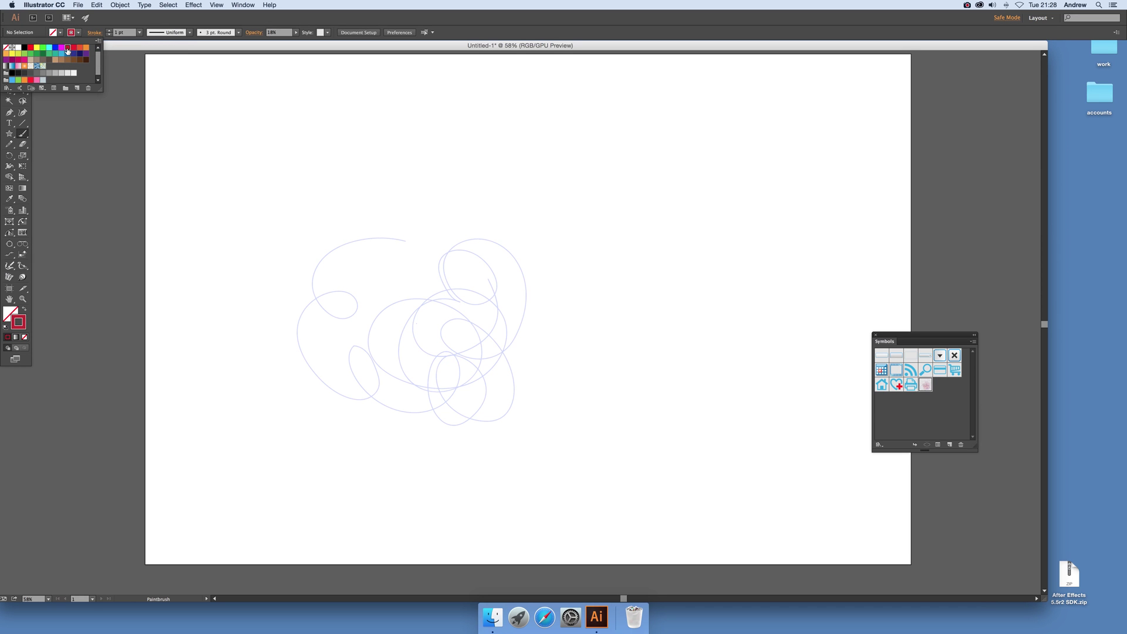
{"action": "left_click", "coordinate": [384, 23]}
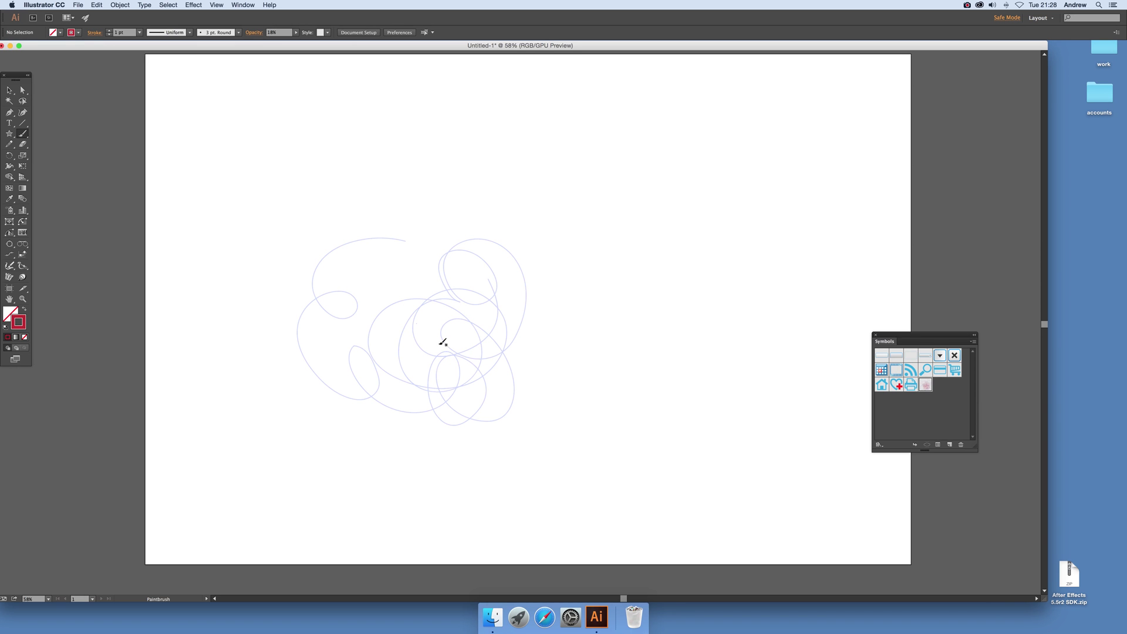
{"action": "mouse_move", "coordinate": [461, 323]}
{"action": "left_mouse_down"}
{"action": "mouse_move", "coordinate": [492, 405]}
{"action": "mouse_move", "coordinate": [391, 404]}
{"action": "mouse_move", "coordinate": [339, 374]}
{"action": "left_mouse_up"}
{"action": "mouse_move", "coordinate": [385, 427]}
{"action": "left_mouse_down"}
{"action": "mouse_move", "coordinate": [405, 320]}
{"action": "mouse_move", "coordinate": [345, 292]}
{"action": "mouse_move", "coordinate": [305, 309]}
{"action": "mouse_move", "coordinate": [353, 248]}
{"action": "mouse_move", "coordinate": [552, 250]}
{"action": "left_mouse_up"}
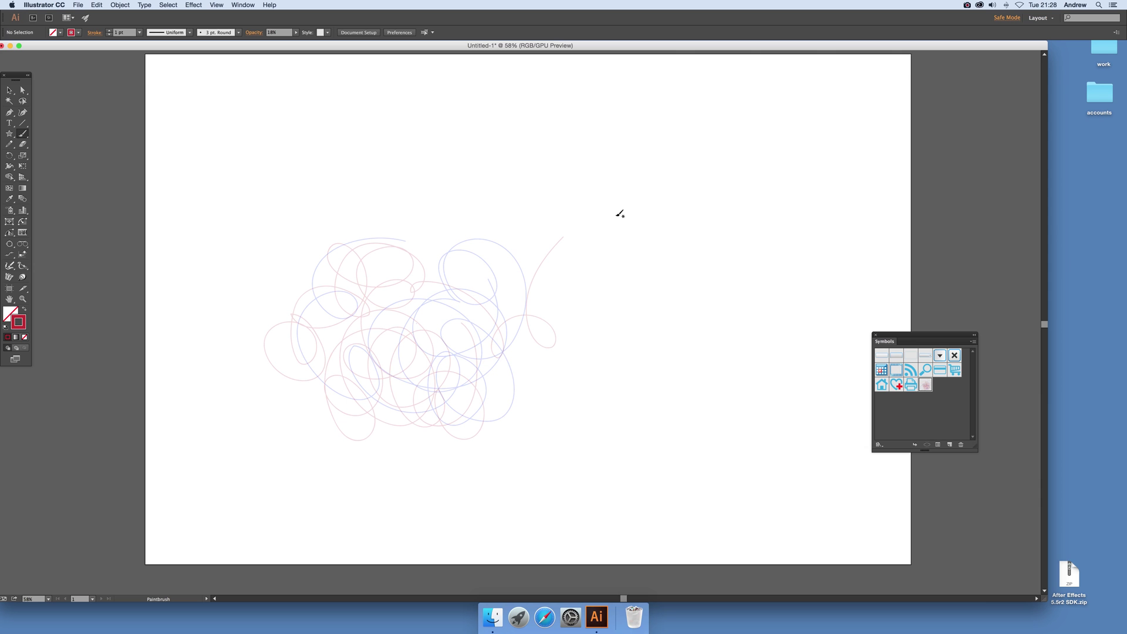
Pick a lighter pink stroke, add pink loops, then marquee-select all the scribble strokes.
{"action": "scroll", "coordinate": [410, 378], "scroll_direction": "down", "scroll_amount": 3}
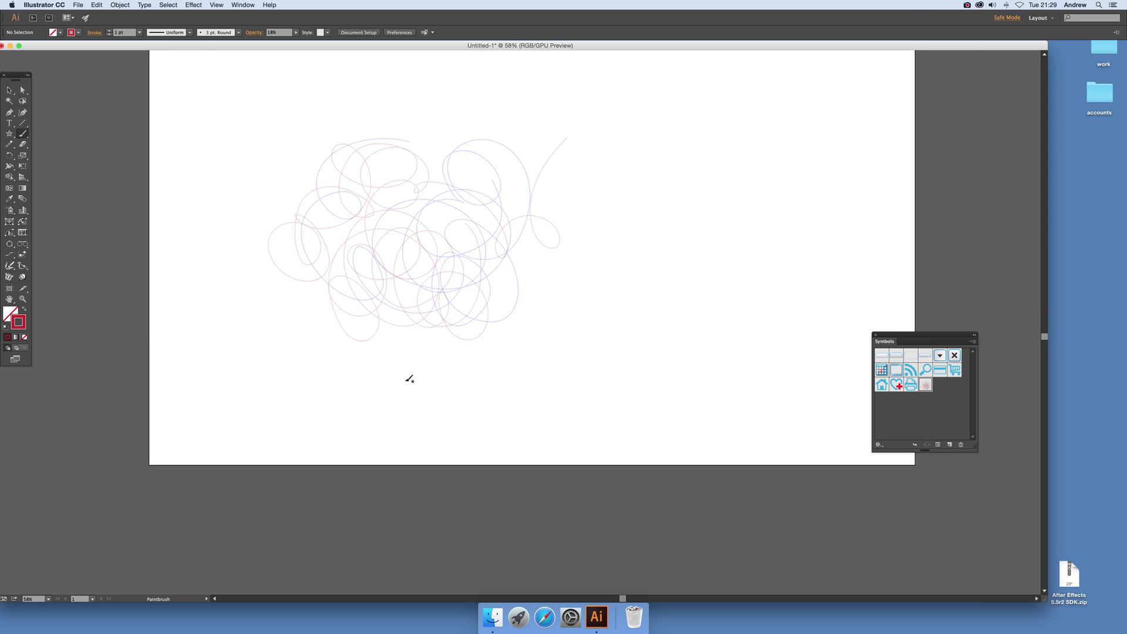
{"action": "scroll", "coordinate": [418, 375], "scroll_direction": "left", "scroll_amount": 2}
{"action": "scroll", "coordinate": [403, 380], "scroll_direction": "up", "scroll_amount": 4}
{"action": "scroll", "coordinate": [405, 379], "scroll_direction": "up", "scroll_amount": 2}
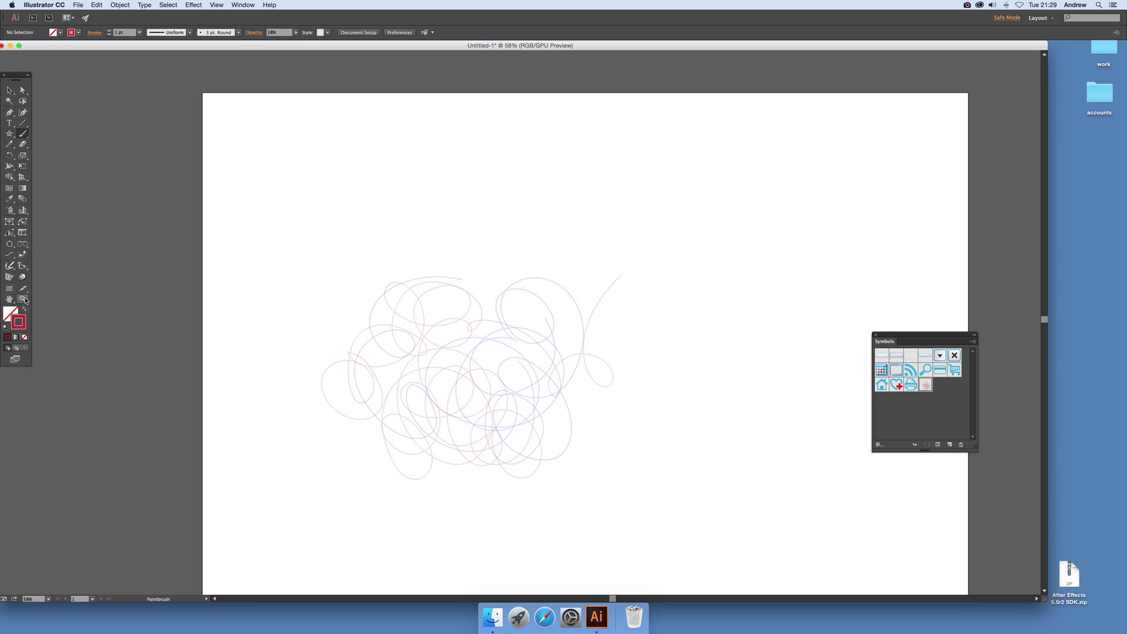
{"action": "double_click", "coordinate": [24, 332]}
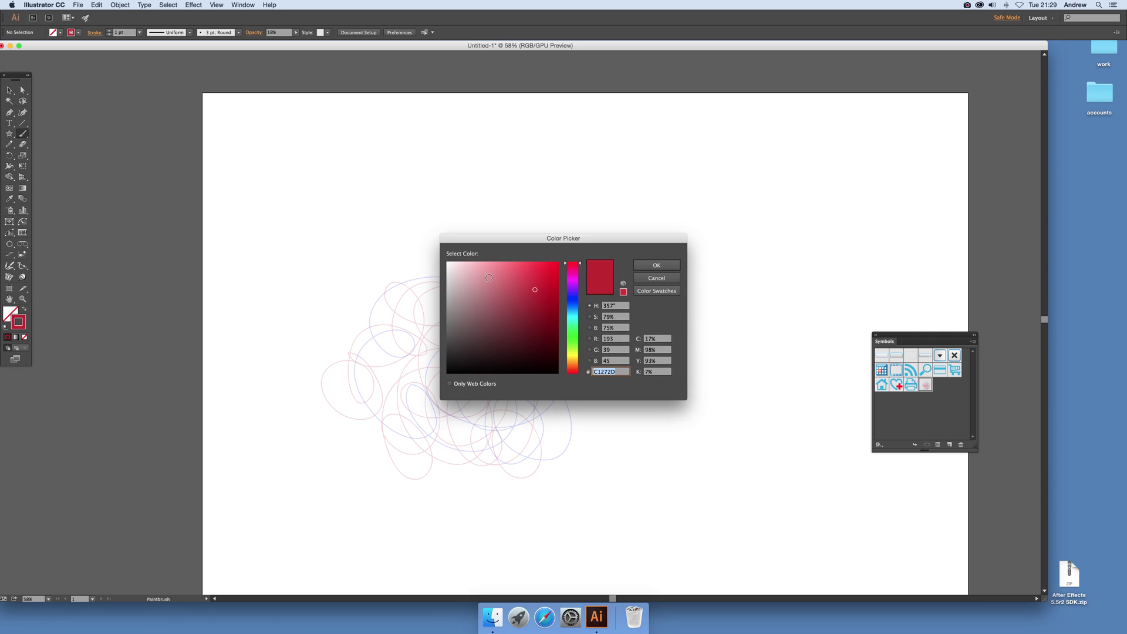
{"action": "left_click", "coordinate": [656, 265]}
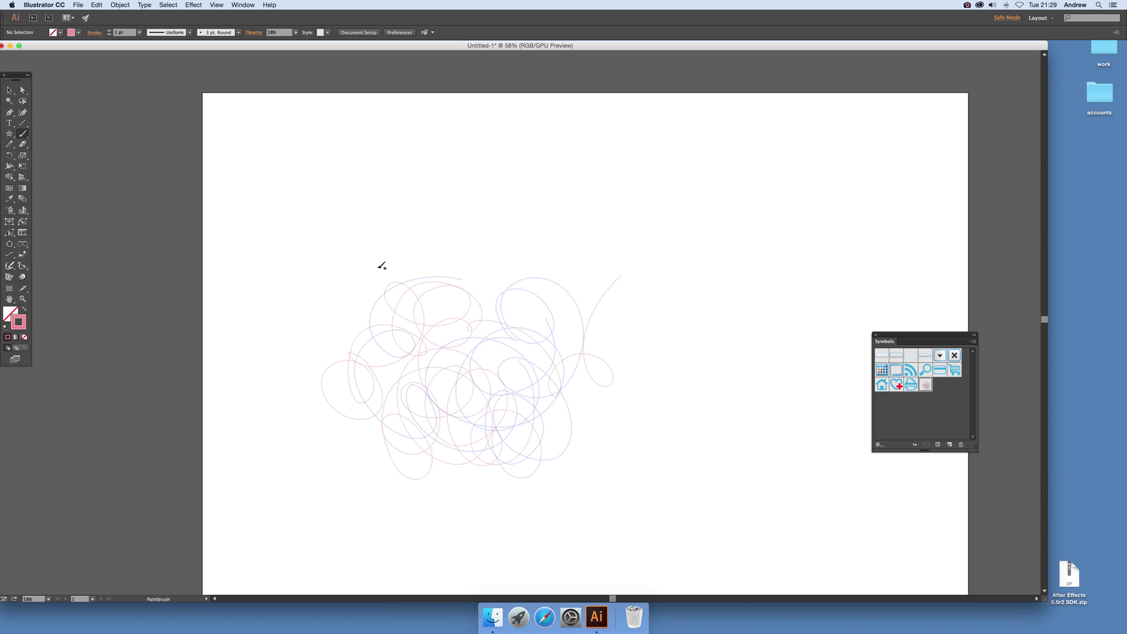
{"action": "mouse_move", "coordinate": [483, 348]}
{"action": "left_mouse_down"}
{"action": "mouse_move", "coordinate": [466, 394]}
{"action": "mouse_move", "coordinate": [428, 352]}
{"action": "mouse_move", "coordinate": [422, 316]}
{"action": "mouse_move", "coordinate": [482, 270]}
{"action": "mouse_move", "coordinate": [552, 344]}
{"action": "mouse_move", "coordinate": [499, 415]}
{"action": "left_mouse_up"}
{"action": "mouse_move", "coordinate": [417, 415]}
{"action": "left_mouse_down"}
{"action": "mouse_move", "coordinate": [360, 442]}
{"action": "mouse_move", "coordinate": [356, 302]}
{"action": "left_mouse_up"}
{"action": "mouse_move", "coordinate": [483, 356]}
{"action": "left_mouse_down"}
{"action": "mouse_move", "coordinate": [509, 380]}
{"action": "mouse_move", "coordinate": [543, 252]}
{"action": "left_mouse_up"}
{"action": "left_click", "coordinate": [10, 90]}
{"action": "mouse_move", "coordinate": [311, 226]}
{"action": "left_mouse_down"}
{"action": "mouse_move", "coordinate": [549, 465]}
{"action": "mouse_move", "coordinate": [625, 512]}
{"action": "left_mouse_up"}
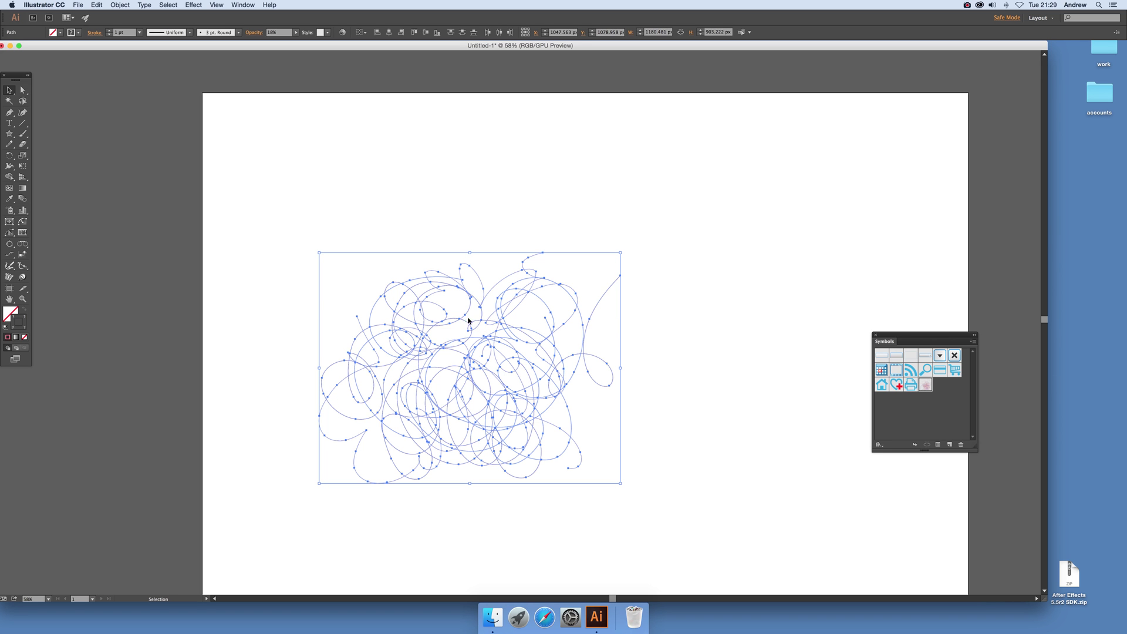
Save the selected scribble as New Symbol 1 and delete its copy from the artboard.
{"action": "mouse_move", "coordinate": [465, 322]}
{"action": "left_mouse_down"}
{"action": "mouse_move", "coordinate": [529, 311]}
{"action": "mouse_move", "coordinate": [826, 372]}
{"action": "mouse_move", "coordinate": [895, 395]}
{"action": "mouse_move", "coordinate": [904, 412]}
{"action": "left_mouse_up"}
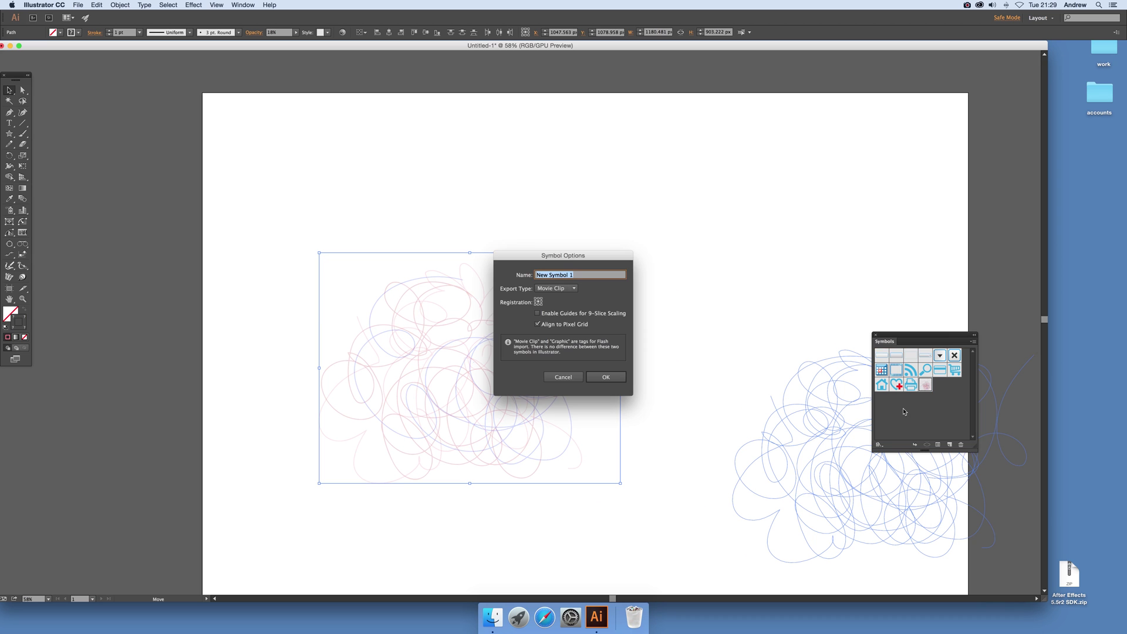
{"action": "left_click", "coordinate": [607, 378]}
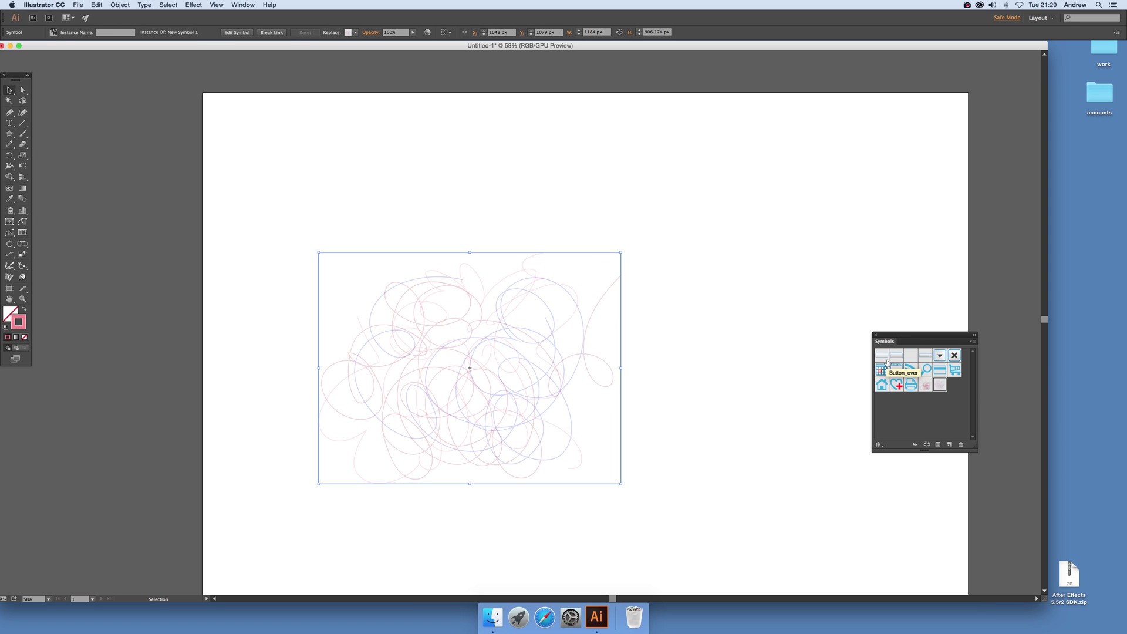
{"action": "key", "text": "Delete"}
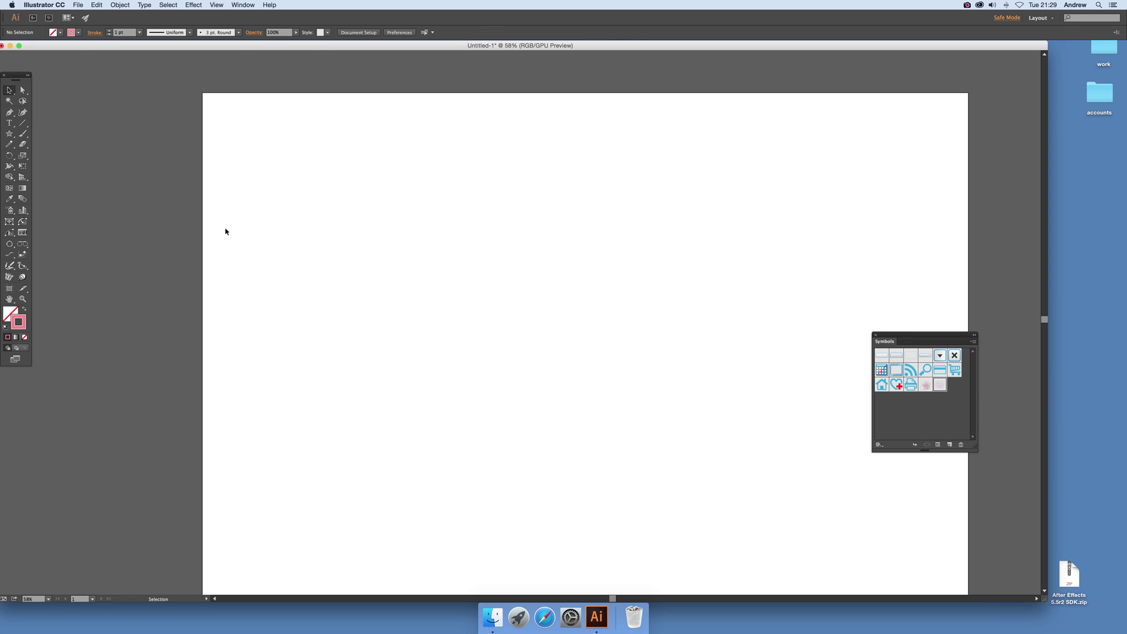
Choose the Symbol Sprayer and confirm its options at 200 px diameter and density 5.
{"action": "left_click", "coordinate": [10, 213]}
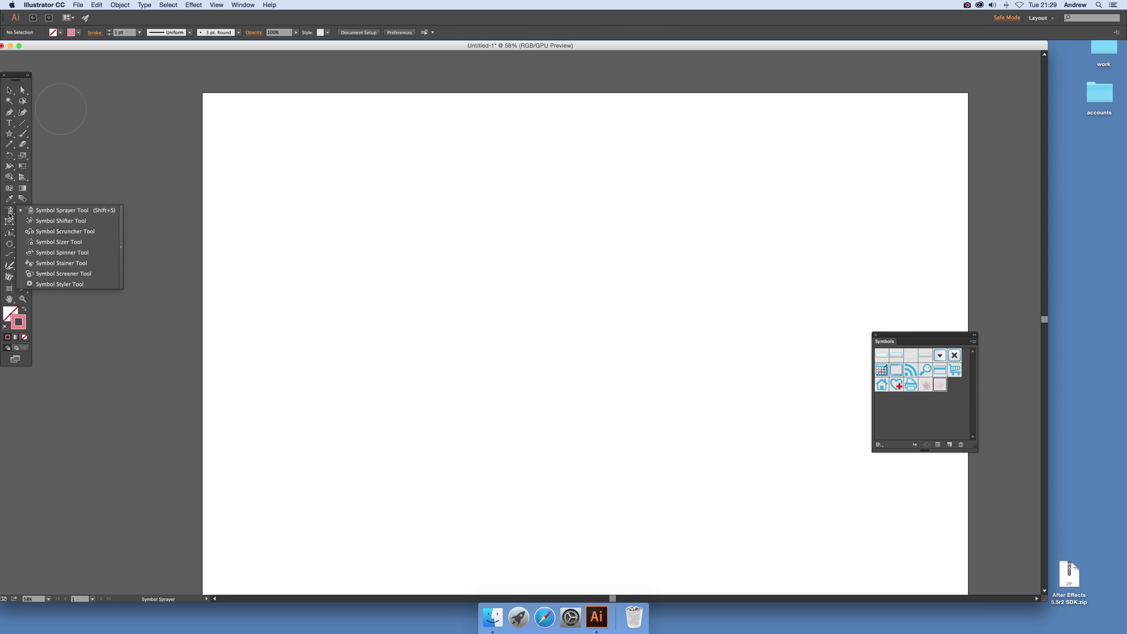
{"action": "left_click", "coordinate": [51, 213]}
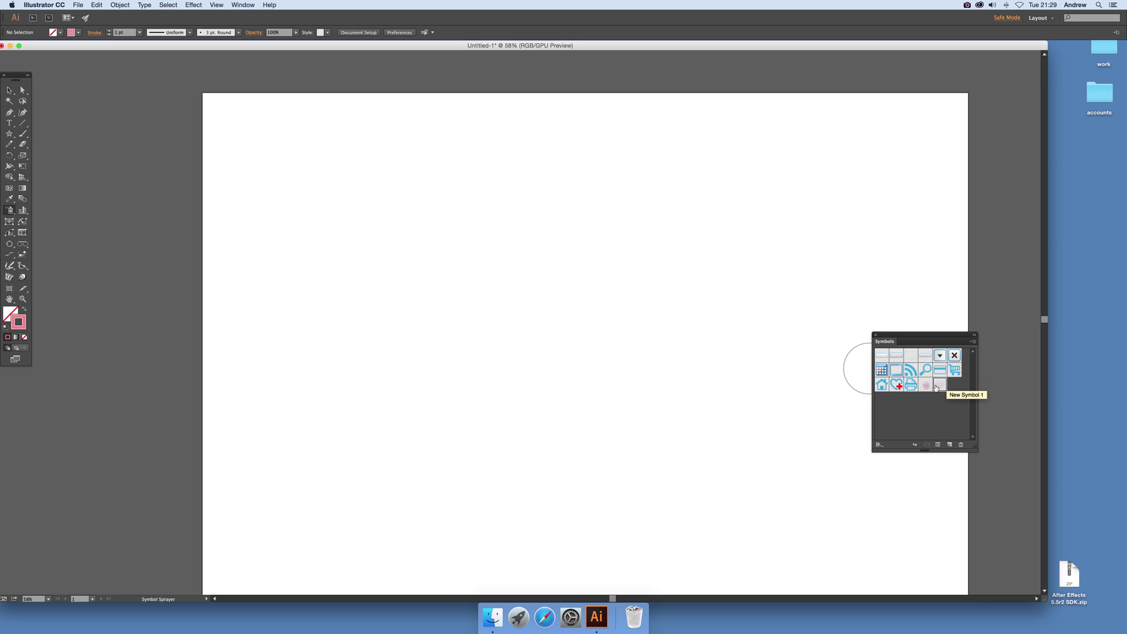
{"action": "left_click", "coordinate": [252, 6]}
{"action": "mouse_move", "coordinate": [306, 333]}
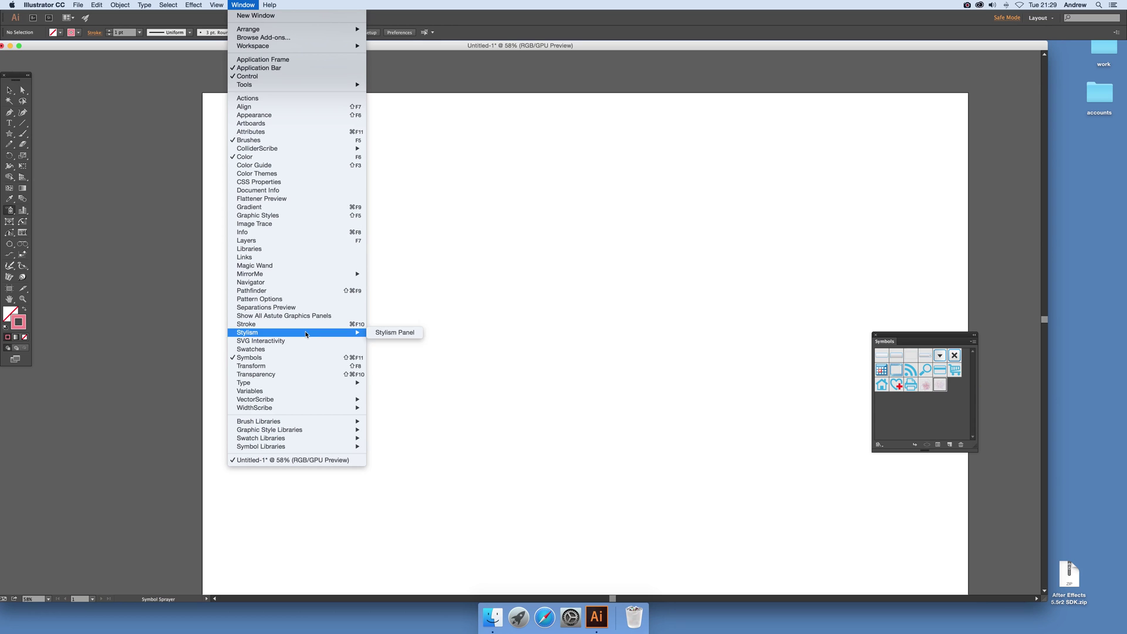
{"action": "left_click", "coordinate": [117, 258]}
{"action": "double_click", "coordinate": [10, 212]}
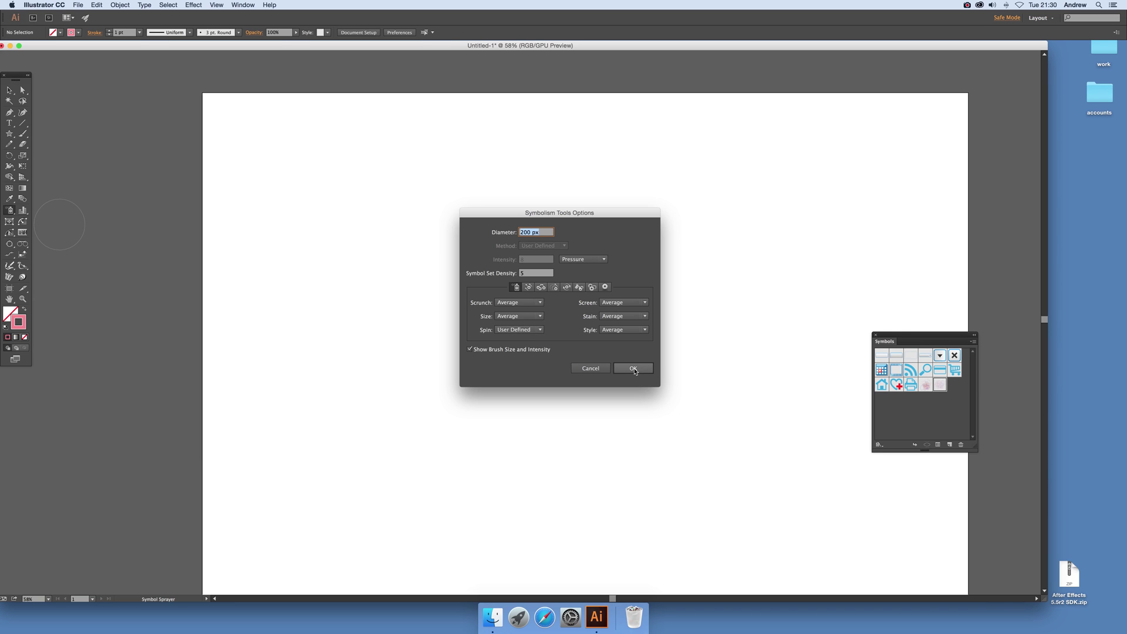
{"action": "left_click", "coordinate": [634, 369]}
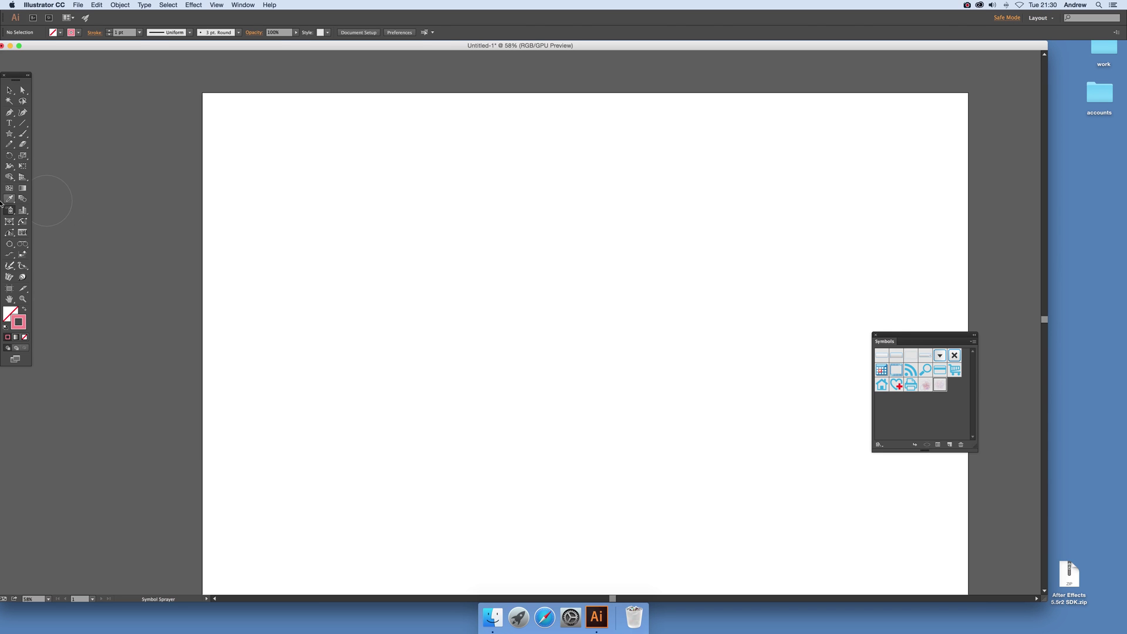
Switch to the Symbol Spinner, review its options, and dismiss the no-symbol-selected warning.
{"action": "mouse_move", "coordinate": [12, 215]}
{"action": "left_mouse_down"}
{"action": "mouse_move", "coordinate": [44, 221]}
{"action": "mouse_move", "coordinate": [71, 254]}
{"action": "left_mouse_up"}
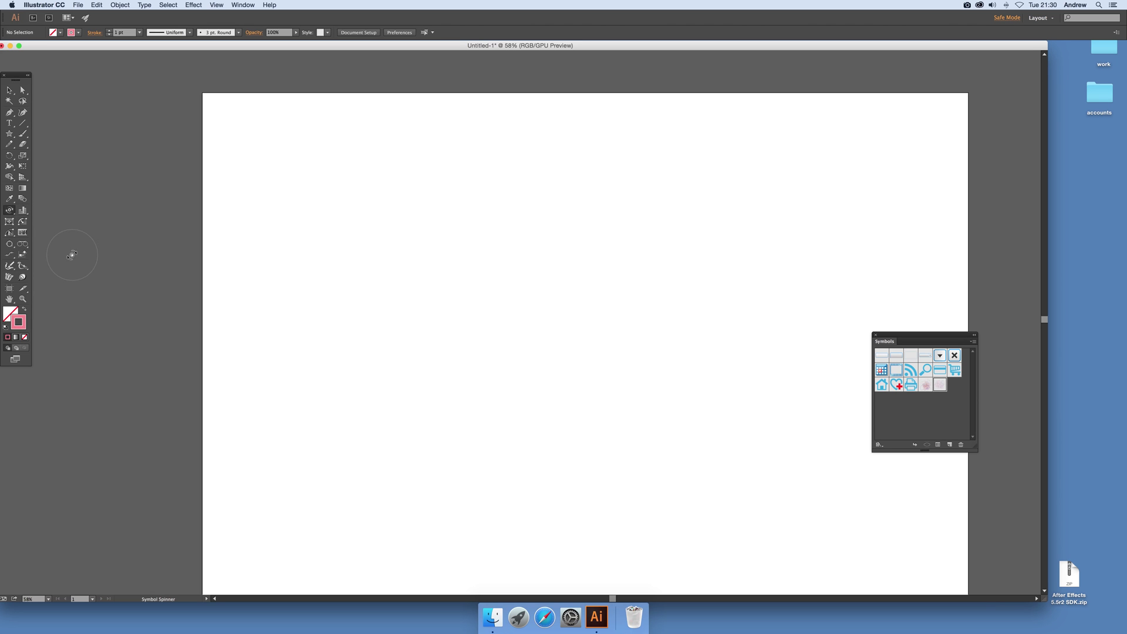
{"action": "double_click", "coordinate": [9, 210]}
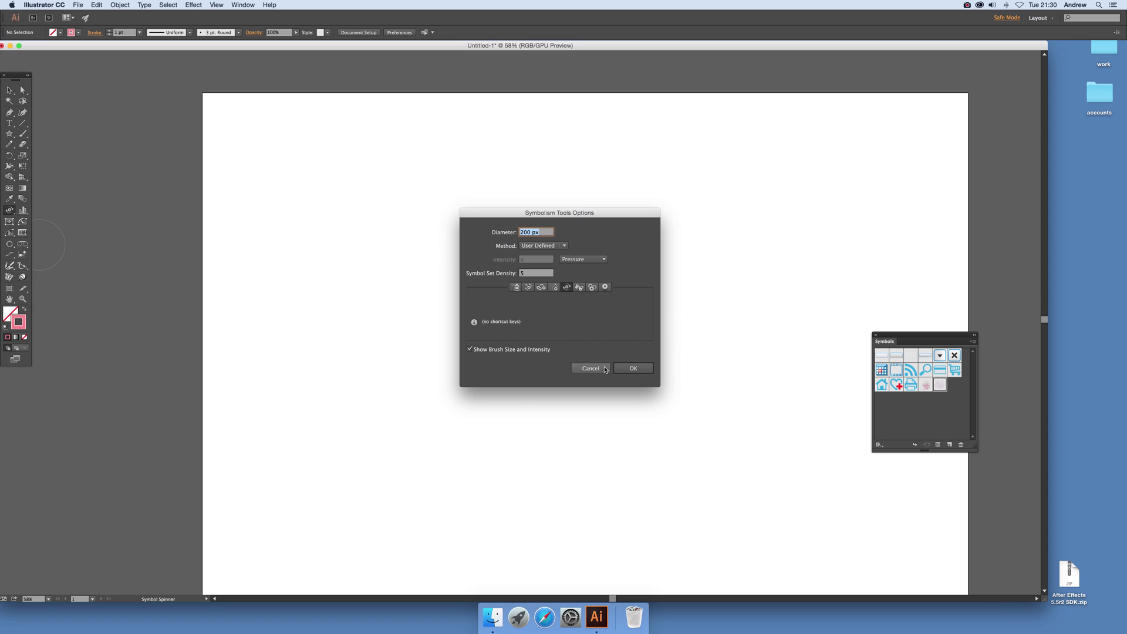
{"action": "left_click", "coordinate": [621, 369]}
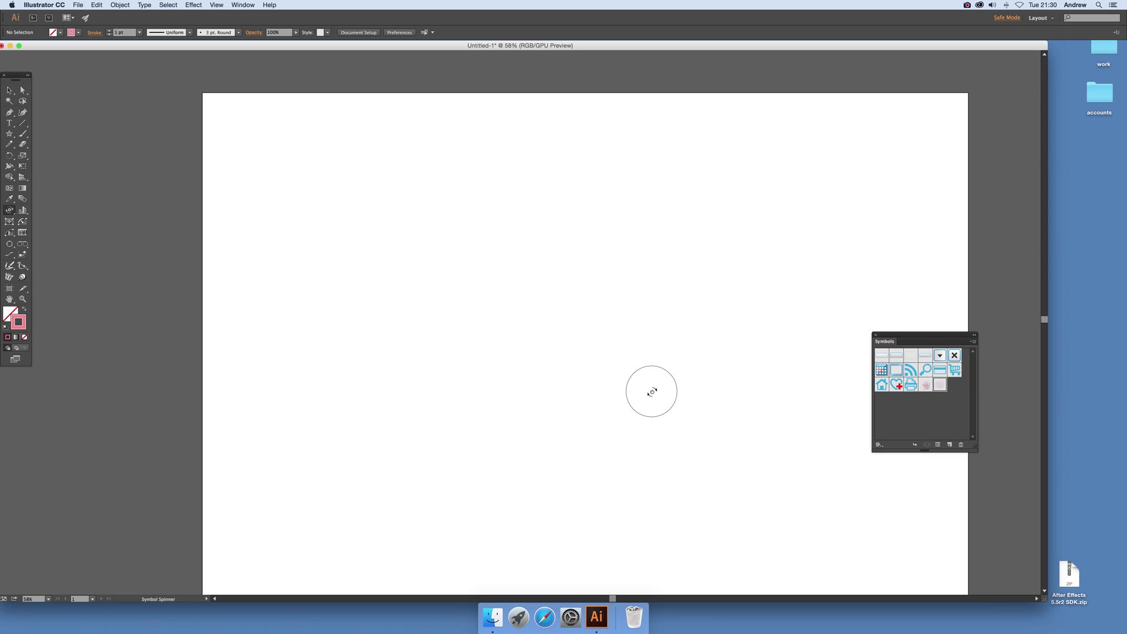
{"action": "left_click", "coordinate": [604, 346]}
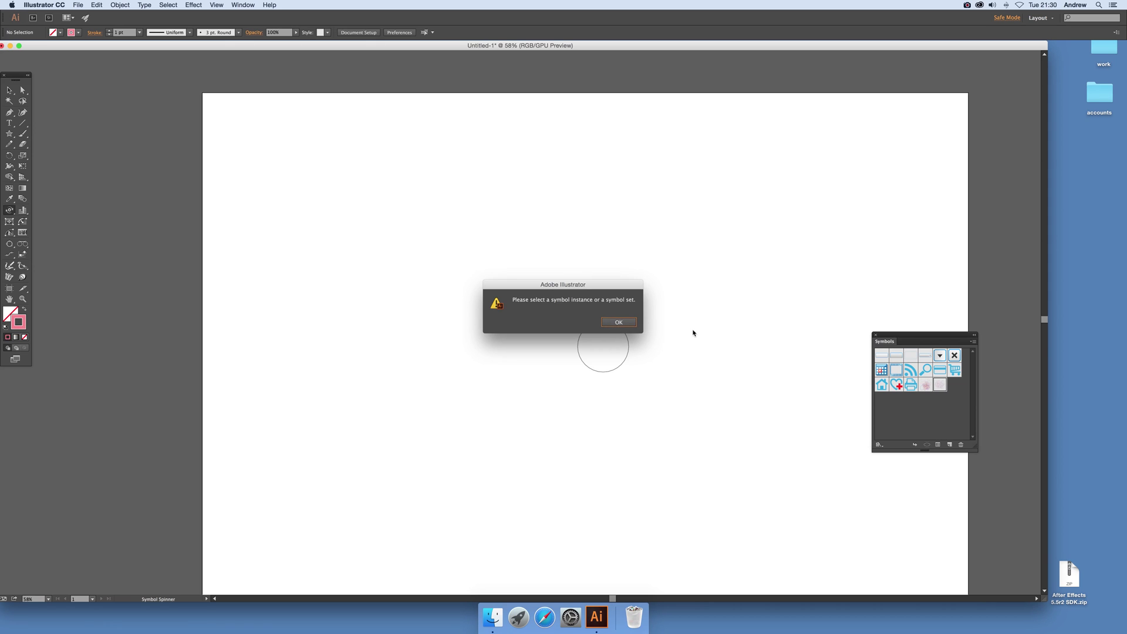
{"action": "left_click", "coordinate": [616, 323]}
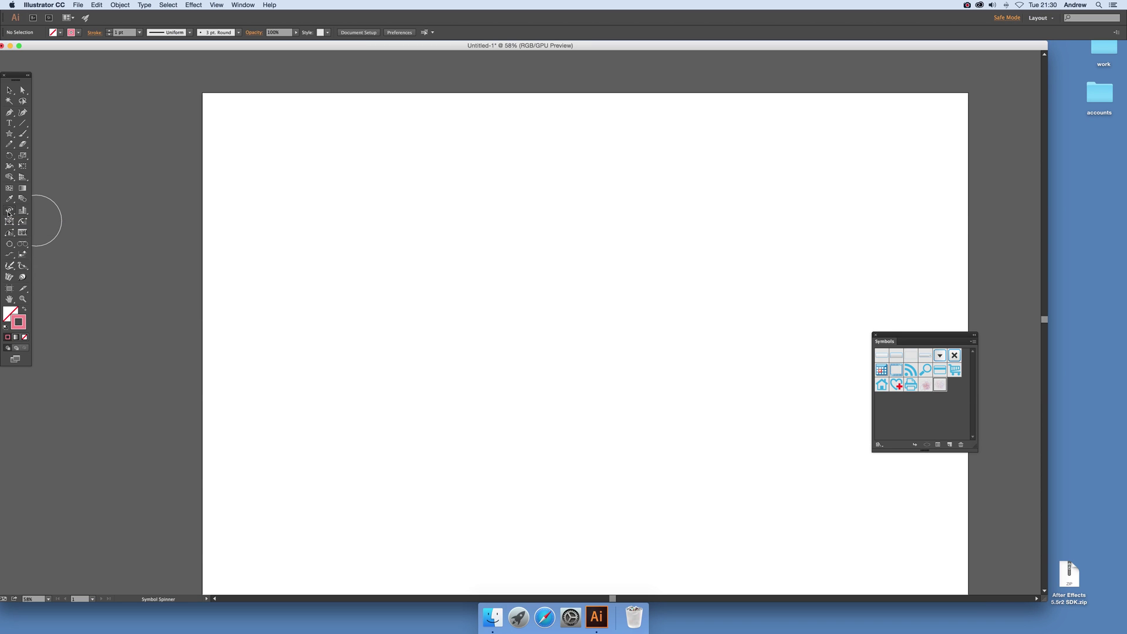
{"action": "left_click", "coordinate": [9, 213]}
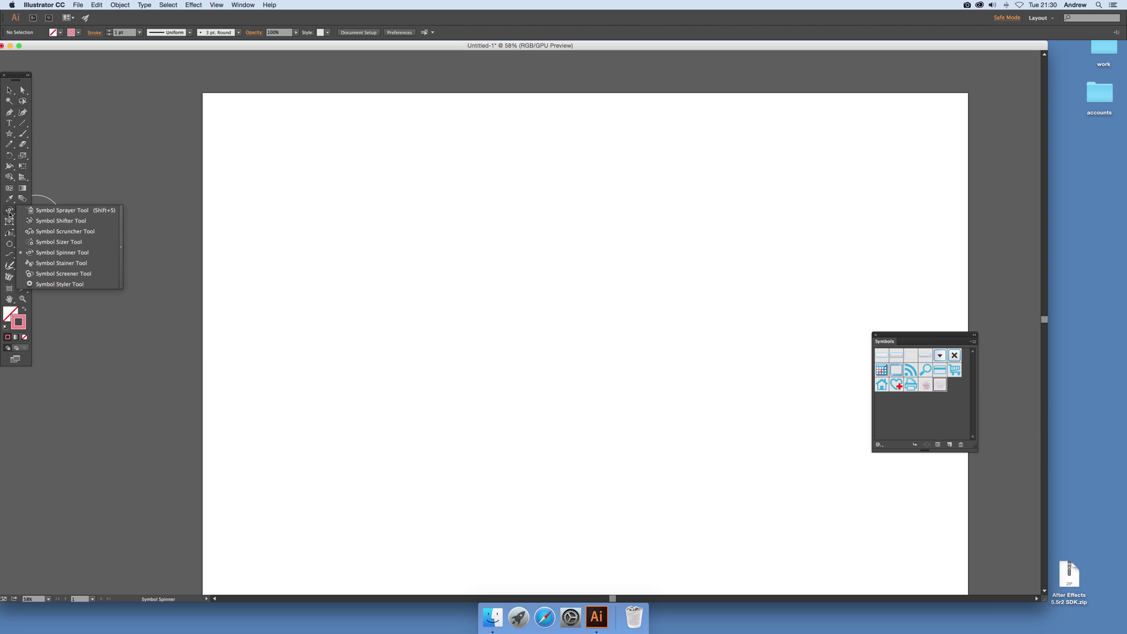
Spray New Symbol 1 copies across the artboard, then undo back to a single tilted instance.
{"action": "left_click", "coordinate": [57, 210]}
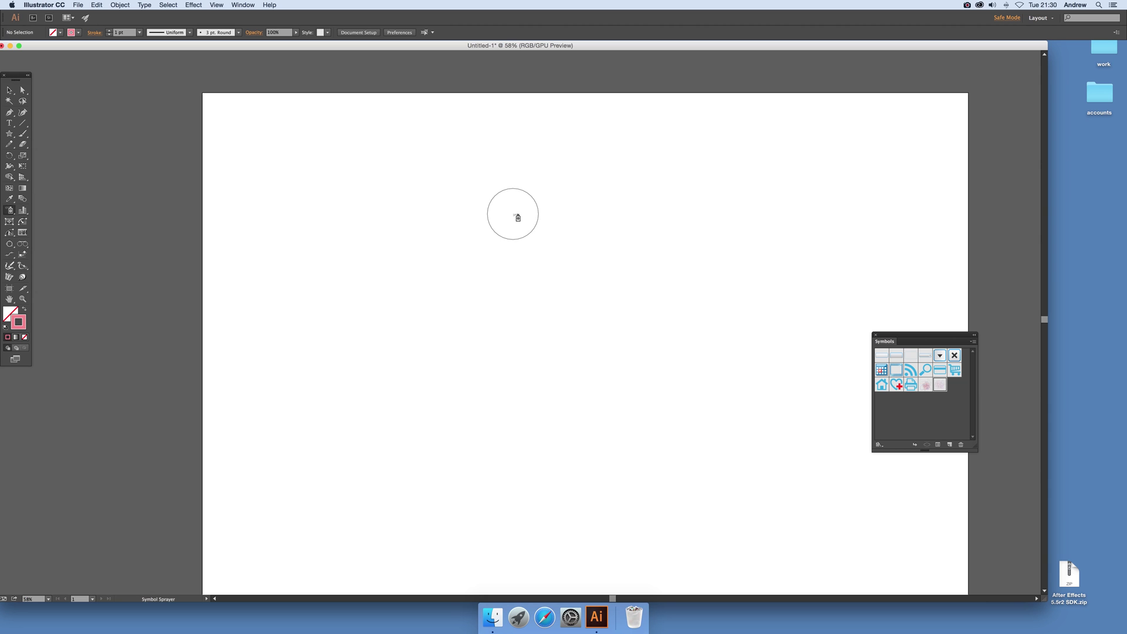
{"action": "right_click", "coordinate": [568, 394]}
{"action": "left_click", "coordinate": [530, 339]}
{"action": "left_click_drag", "start_coordinate": [528, 347], "coordinate": [503, 327]}
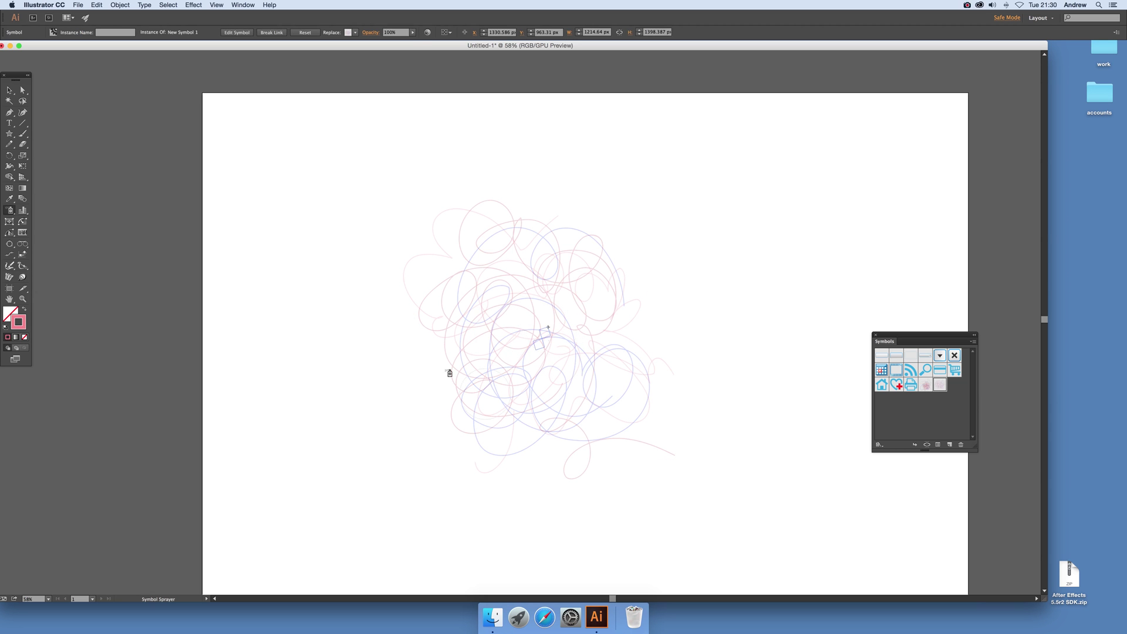
{"action": "mouse_move", "coordinate": [450, 374]}
{"action": "left_mouse_down"}
{"action": "mouse_move", "coordinate": [504, 410]}
{"action": "mouse_move", "coordinate": [486, 356]}
{"action": "mouse_move", "coordinate": [428, 386]}
{"action": "mouse_move", "coordinate": [412, 324]}
{"action": "mouse_move", "coordinate": [402, 333]}
{"action": "mouse_move", "coordinate": [369, 262]}
{"action": "mouse_move", "coordinate": [300, 288]}
{"action": "mouse_move", "coordinate": [372, 333]}
{"action": "mouse_move", "coordinate": [334, 378]}
{"action": "mouse_move", "coordinate": [330, 356]}
{"action": "mouse_move", "coordinate": [354, 354]}
{"action": "mouse_move", "coordinate": [368, 323]}
{"action": "mouse_move", "coordinate": [372, 338]}
{"action": "mouse_move", "coordinate": [343, 326]}
{"action": "mouse_move", "coordinate": [357, 344]}
{"action": "mouse_move", "coordinate": [345, 346]}
{"action": "mouse_move", "coordinate": [374, 354]}
{"action": "mouse_move", "coordinate": [399, 344]}
{"action": "mouse_move", "coordinate": [350, 246]}
{"action": "mouse_move", "coordinate": [295, 234]}
{"action": "mouse_move", "coordinate": [265, 181]}
{"action": "mouse_move", "coordinate": [244, 177]}
{"action": "mouse_move", "coordinate": [208, 205]}
{"action": "mouse_move", "coordinate": [247, 266]}
{"action": "mouse_move", "coordinate": [369, 271]}
{"action": "mouse_move", "coordinate": [447, 226]}
{"action": "mouse_move", "coordinate": [564, 207]}
{"action": "mouse_move", "coordinate": [626, 222]}
{"action": "mouse_move", "coordinate": [623, 208]}
{"action": "mouse_move", "coordinate": [670, 261]}
{"action": "mouse_move", "coordinate": [834, 238]}
{"action": "mouse_move", "coordinate": [816, 224]}
{"action": "mouse_move", "coordinate": [755, 277]}
{"action": "mouse_move", "coordinate": [719, 415]}
{"action": "mouse_move", "coordinate": [695, 434]}
{"action": "mouse_move", "coordinate": [700, 477]}
{"action": "mouse_move", "coordinate": [723, 459]}
{"action": "mouse_move", "coordinate": [700, 434]}
{"action": "mouse_move", "coordinate": [706, 474]}
{"action": "mouse_move", "coordinate": [699, 468]}
{"action": "mouse_move", "coordinate": [742, 466]}
{"action": "mouse_move", "coordinate": [529, 541]}
{"action": "mouse_move", "coordinate": [537, 550]}
{"action": "mouse_move", "coordinate": [569, 549]}
{"action": "mouse_move", "coordinate": [734, 356]}
{"action": "mouse_move", "coordinate": [761, 302]}
{"action": "mouse_move", "coordinate": [714, 279]}
{"action": "mouse_move", "coordinate": [677, 236]}
{"action": "left_mouse_up"}
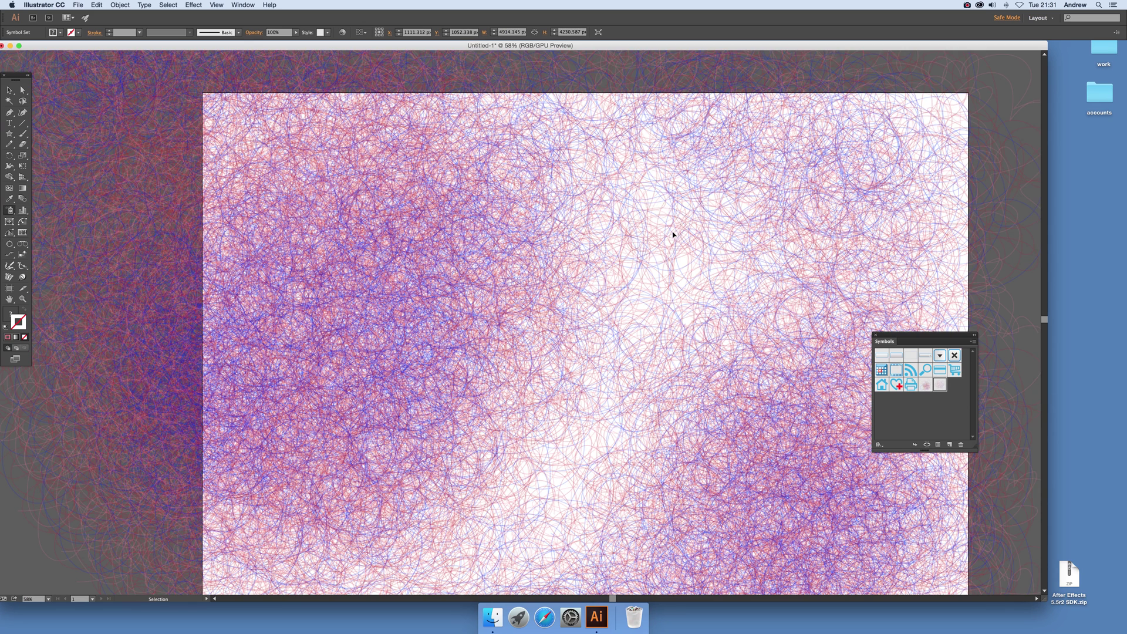
{"action": "key", "text": "v"}
{"action": "key", "text": "super+z"}
{"action": "key", "text": "super+z"}
{"action": "key", "text": "super+z"}
Reselect the Symbol Sprayer, undo the leftover copy, and spray scribbles densely across the artboard.
{"action": "key", "text": "shift+s"}
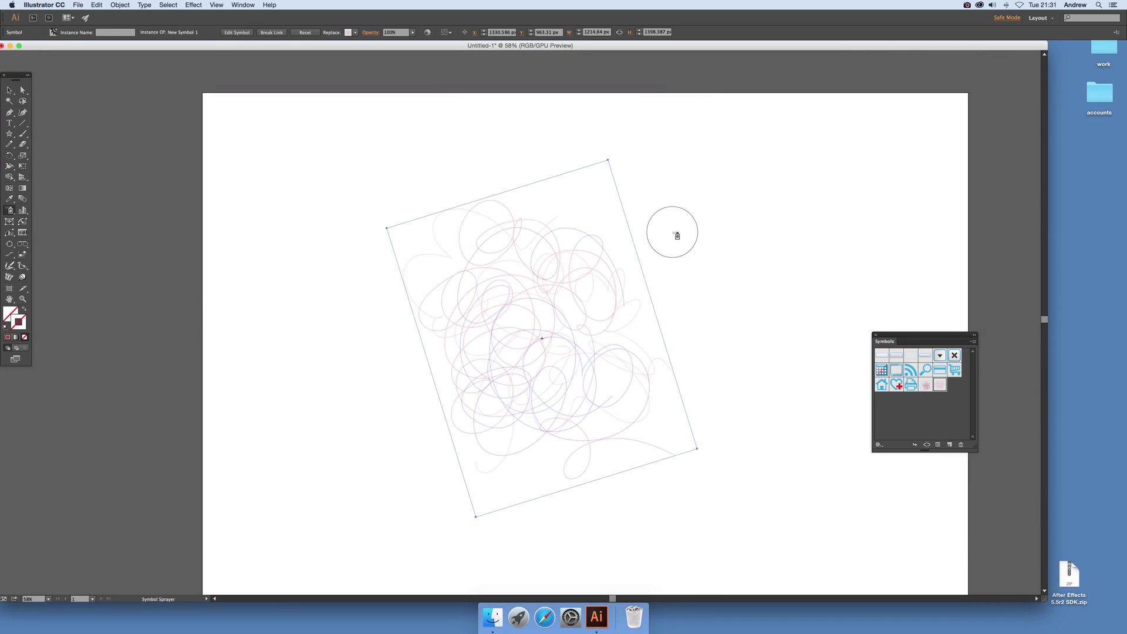
{"action": "key", "text": "super+z"}
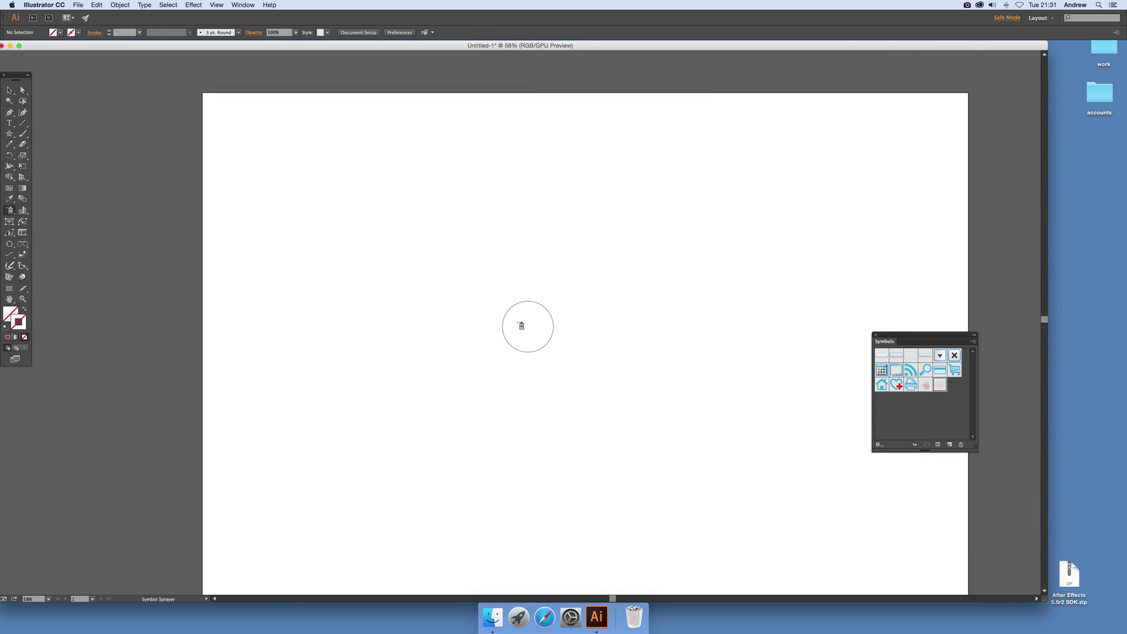
{"action": "mouse_move", "coordinate": [254, 212]}
{"action": "left_mouse_down"}
{"action": "mouse_move", "coordinate": [311, 191]}
{"action": "mouse_move", "coordinate": [312, 211]}
{"action": "mouse_move", "coordinate": [285, 206]}
{"action": "mouse_move", "coordinate": [326, 212]}
{"action": "mouse_move", "coordinate": [315, 239]}
{"action": "mouse_move", "coordinate": [327, 213]}
{"action": "mouse_move", "coordinate": [428, 186]}
{"action": "mouse_move", "coordinate": [648, 212]}
{"action": "mouse_move", "coordinate": [704, 204]}
{"action": "left_mouse_up"}
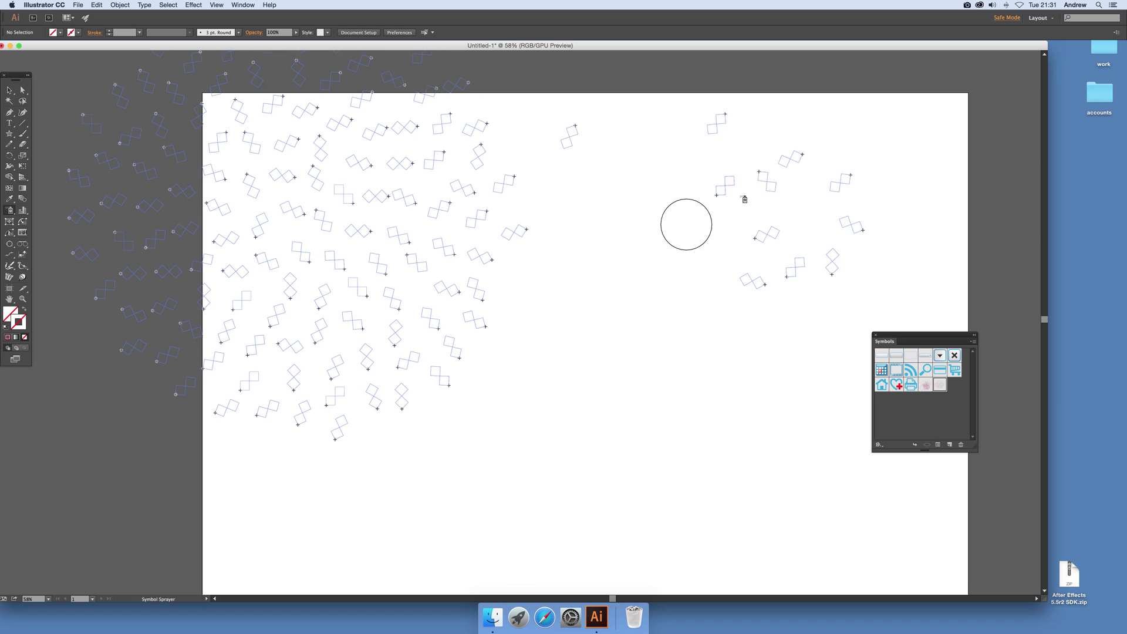
{"action": "mouse_move", "coordinate": [745, 200]}
{"action": "left_mouse_down"}
{"action": "mouse_move", "coordinate": [560, 272]}
{"action": "mouse_move", "coordinate": [566, 284]}
{"action": "mouse_move", "coordinate": [626, 204]}
{"action": "mouse_move", "coordinate": [576, 177]}
{"action": "mouse_move", "coordinate": [743, 309]}
{"action": "mouse_move", "coordinate": [746, 351]}
{"action": "mouse_move", "coordinate": [774, 381]}
{"action": "mouse_move", "coordinate": [811, 487]}
{"action": "mouse_move", "coordinate": [771, 458]}
{"action": "mouse_move", "coordinate": [802, 492]}
{"action": "mouse_move", "coordinate": [657, 497]}
{"action": "mouse_move", "coordinate": [468, 526]}
{"action": "mouse_move", "coordinate": [470, 476]}
{"action": "mouse_move", "coordinate": [445, 440]}
{"action": "mouse_move", "coordinate": [485, 437]}
{"action": "mouse_move", "coordinate": [438, 407]}
{"action": "mouse_move", "coordinate": [478, 412]}
{"action": "mouse_move", "coordinate": [411, 424]}
{"action": "mouse_move", "coordinate": [369, 382]}
{"action": "left_mouse_up"}
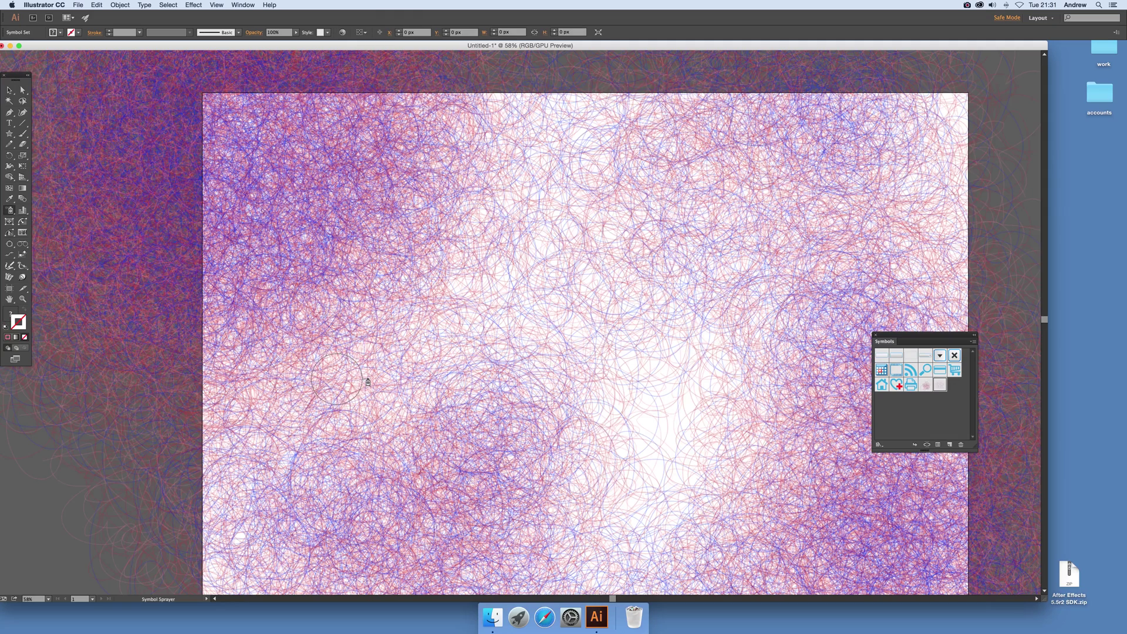